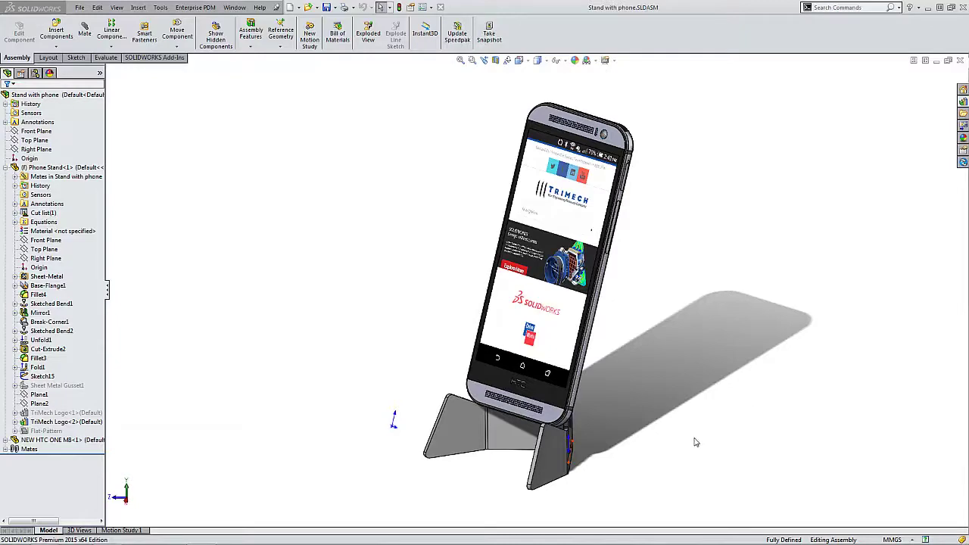
# Orbit the assembly and open phone stand.sldprt from the stand's context menu.
pyautogui.moveTo(696, 442); pyautogui.dragTo(625, 413, button='middle')
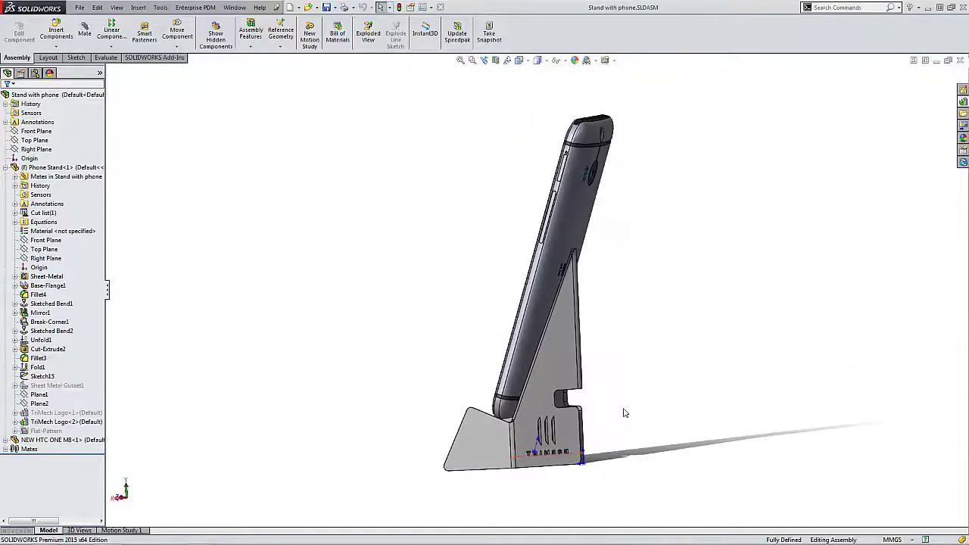
pyautogui.rightClick(477, 443)
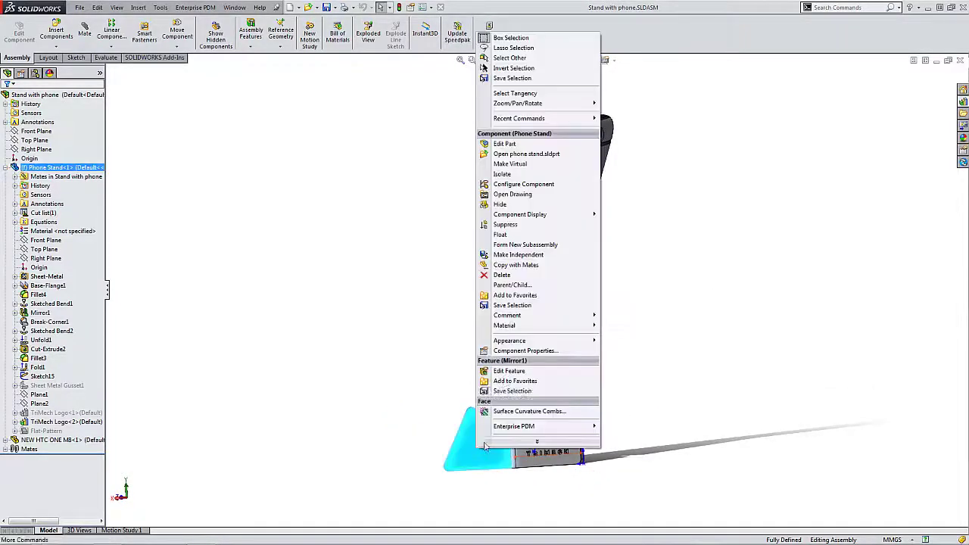
pyautogui.click(525, 154)
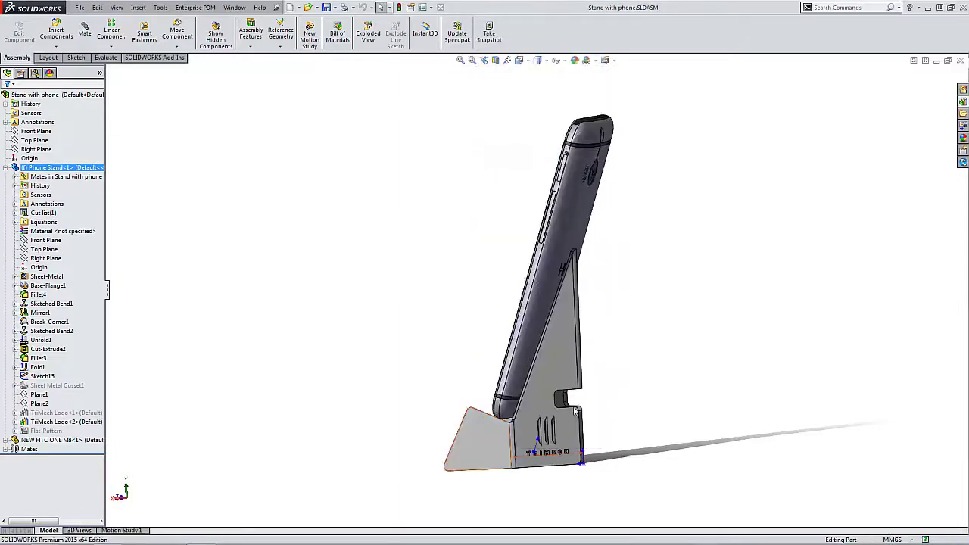
pyautogui.click(626, 435)
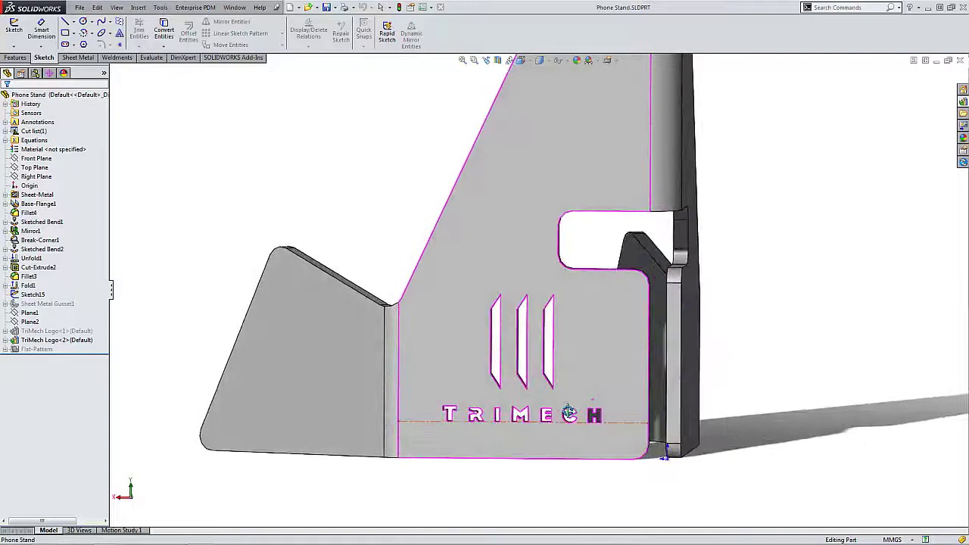
pyautogui.click(61, 144)
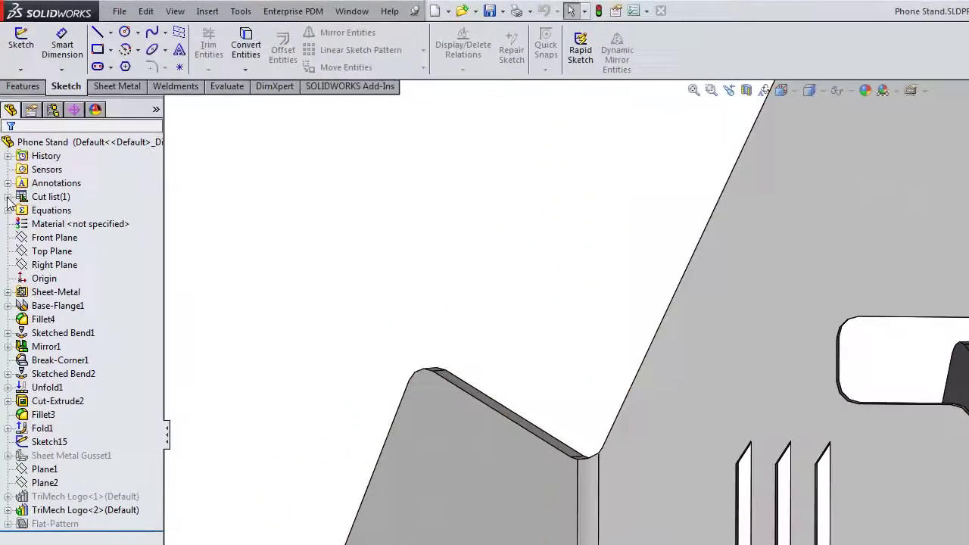
pyautogui.rightClick(93, 216)
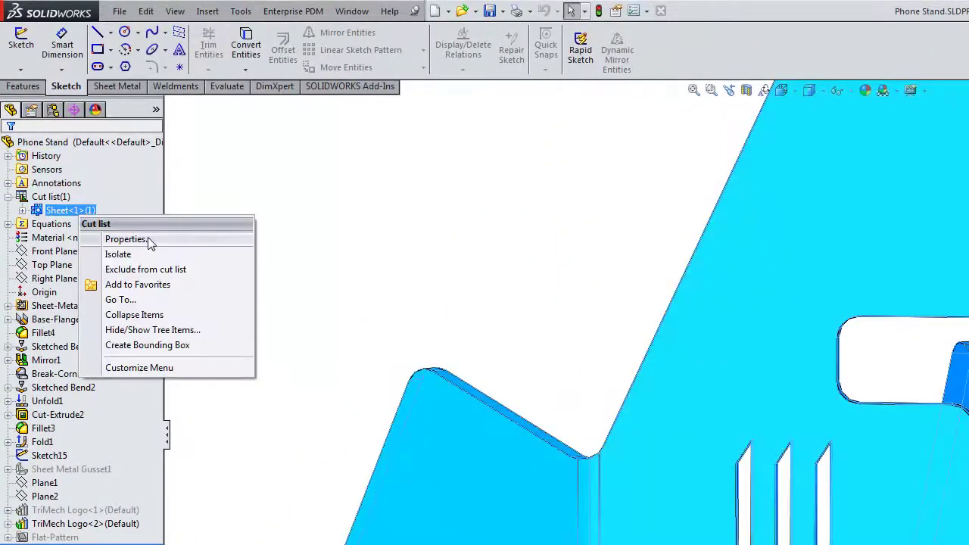
pyautogui.click(113, 239)
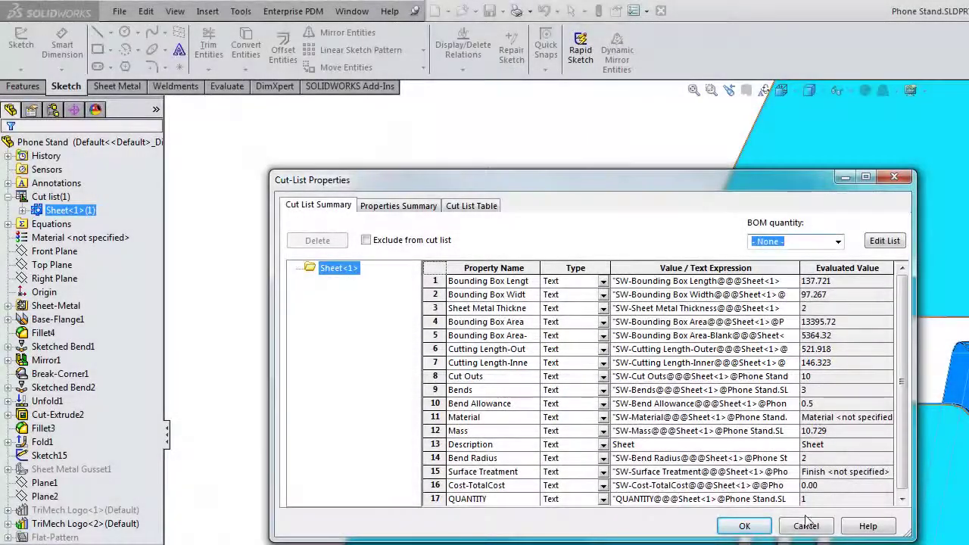
pyautogui.click(805, 526)
# Suppress the TriMech Logo<2> feature to remove the logo cuts.
pyautogui.click(73, 525)
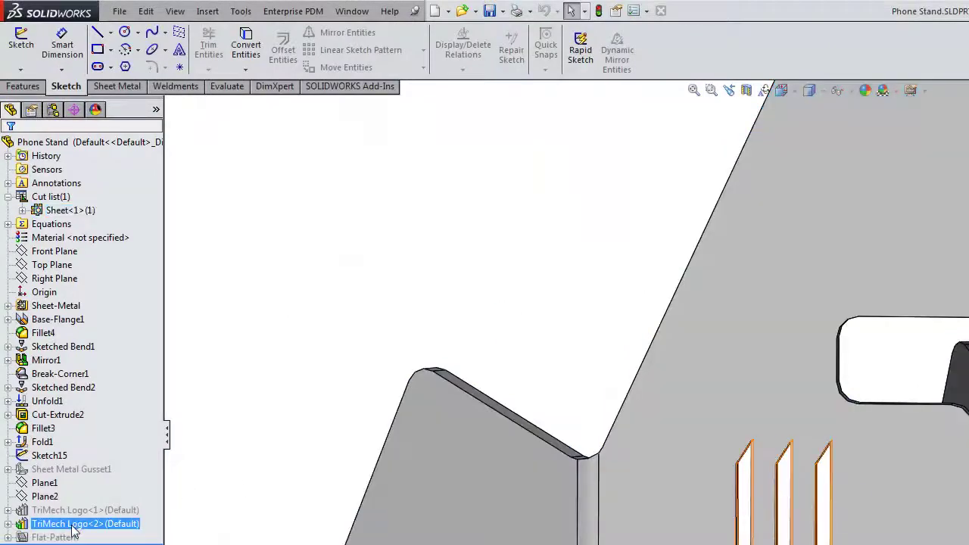
pyautogui.rightClick(73, 525)
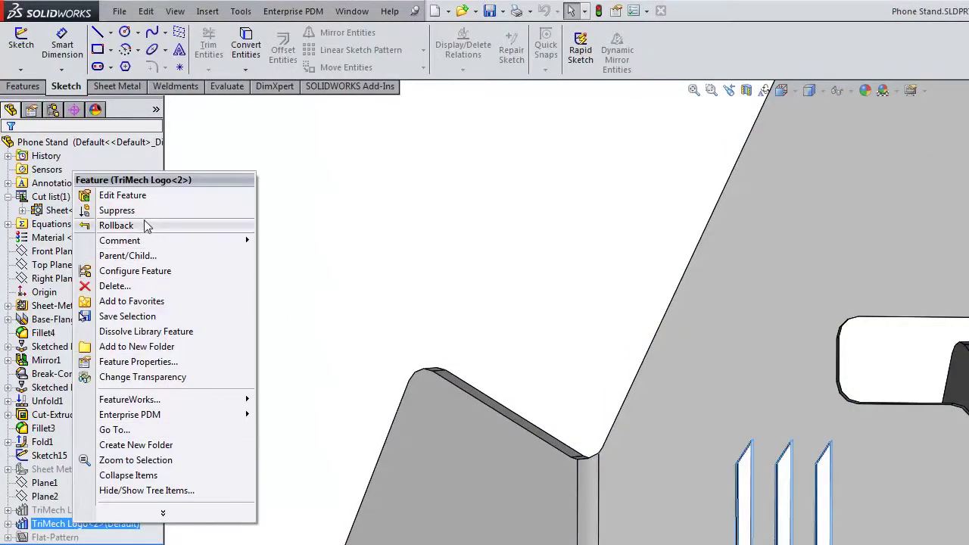
pyautogui.click(118, 211)
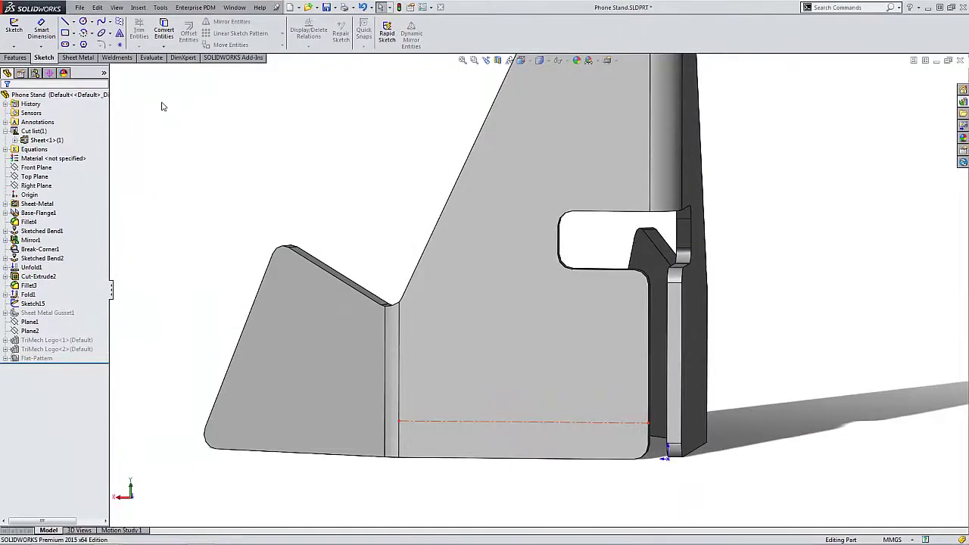
# Start a new sketch on the stand's main flat face and zoom to its lower part.
pyautogui.click(471, 297)
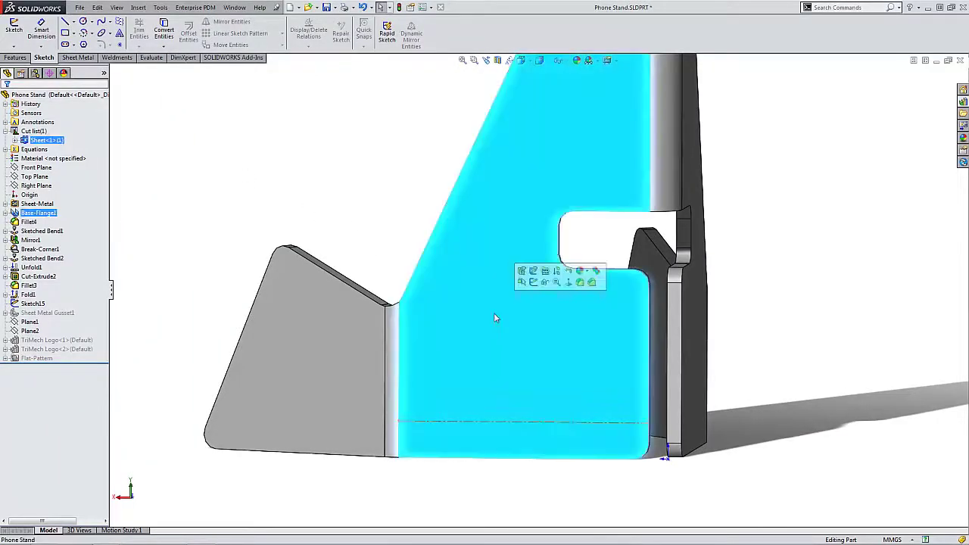
pyautogui.click(531, 282)
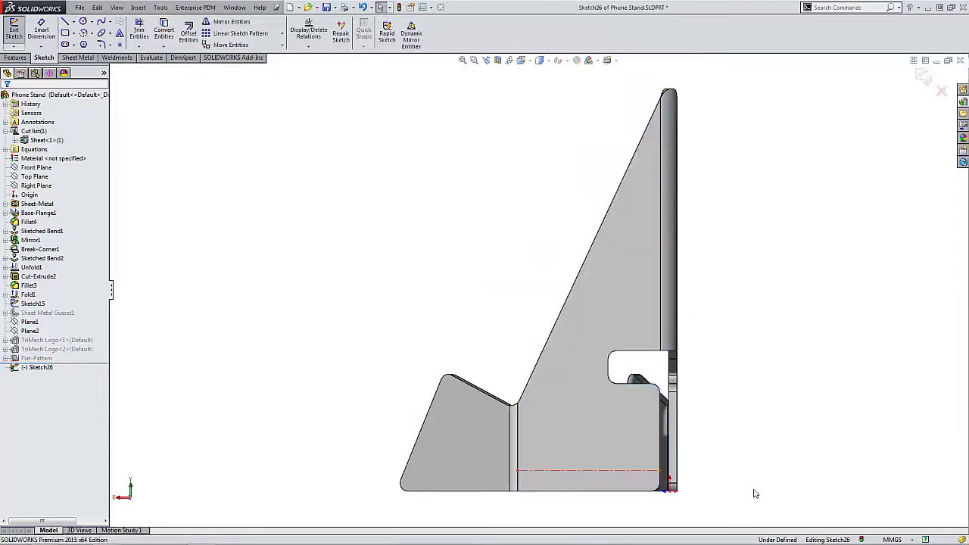
pyautogui.hotkey('ctrl', 'shift', 'z')
pyautogui.moveTo(447, 384); pyautogui.dragTo(731, 520)
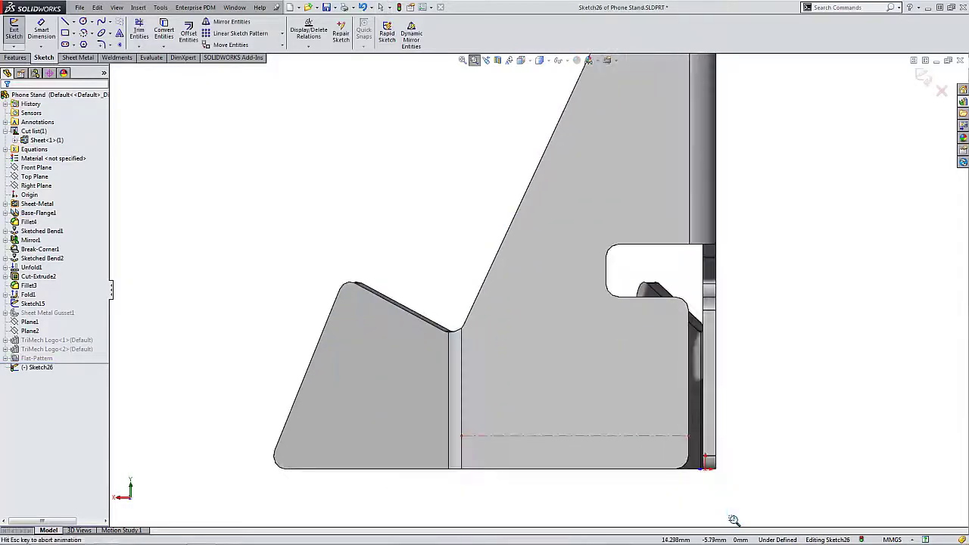
# Add sketch text 'TriMech' along the construction line, with Use document font turned off.
pyautogui.click(120, 38)
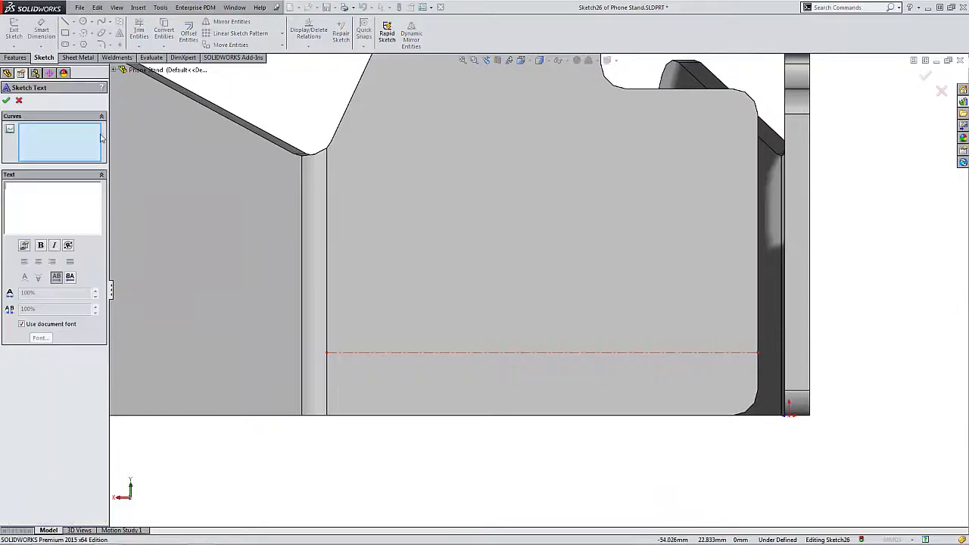
pyautogui.click(436, 354)
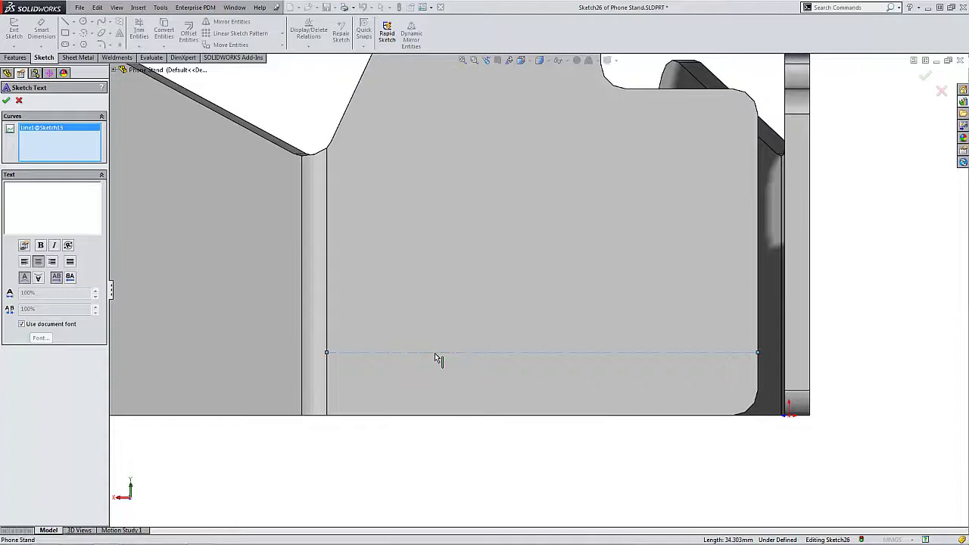
pyautogui.click(55, 220)
pyautogui.write('TriMech')
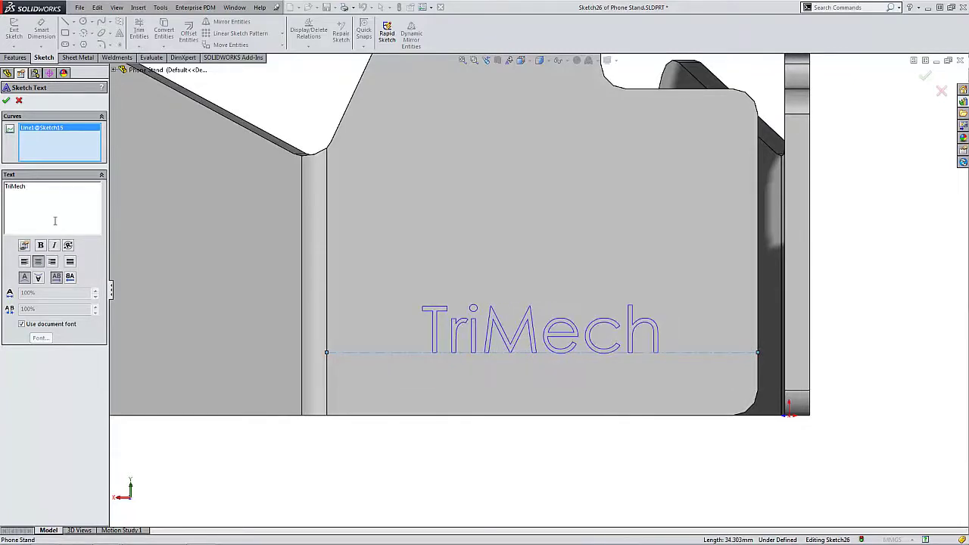
pyautogui.click(39, 277)
pyautogui.click(39, 278)
pyautogui.click(22, 325)
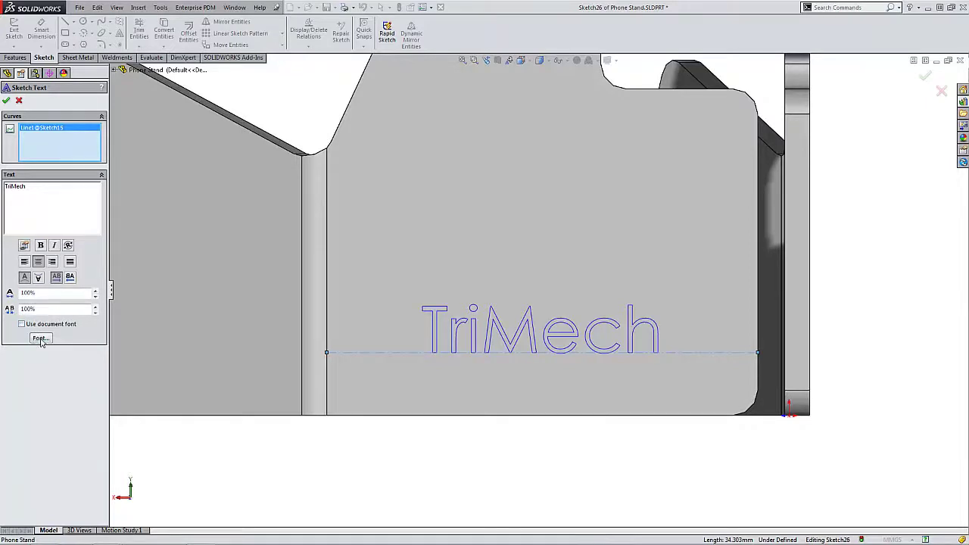
# Change the TriMech text font to OLF SimpleSansOC.
pyautogui.click(41, 338)
pyautogui.click(427, 233)
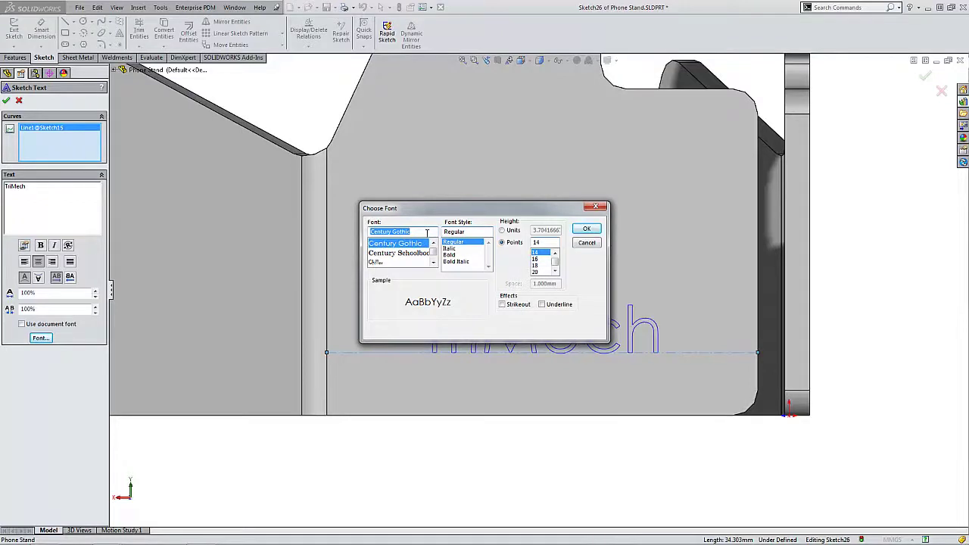
pyautogui.write('olf')
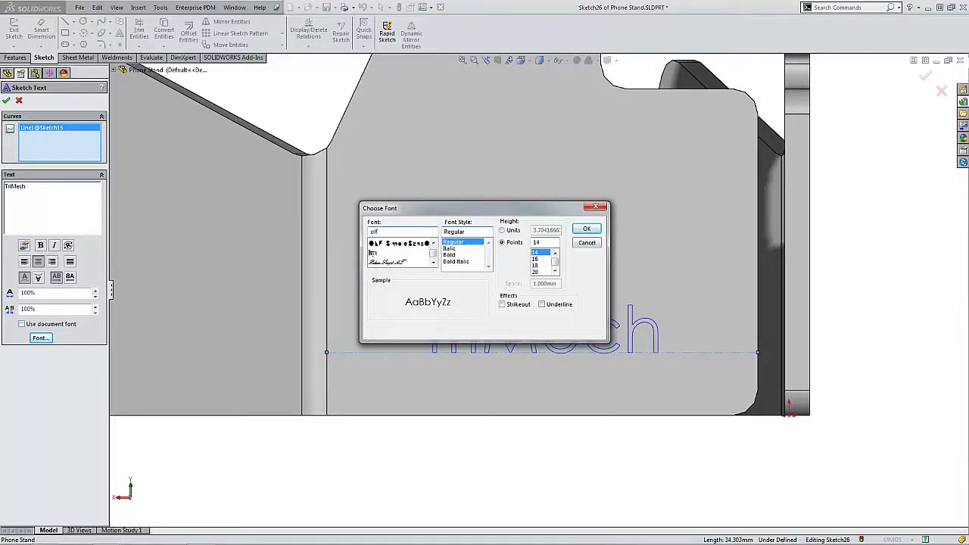
pyautogui.click(401, 243)
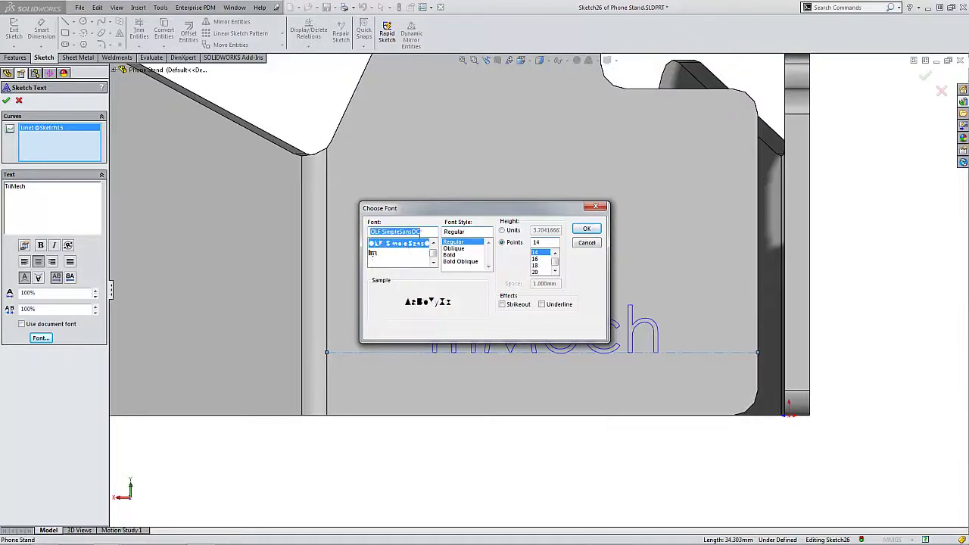
pyautogui.click(587, 230)
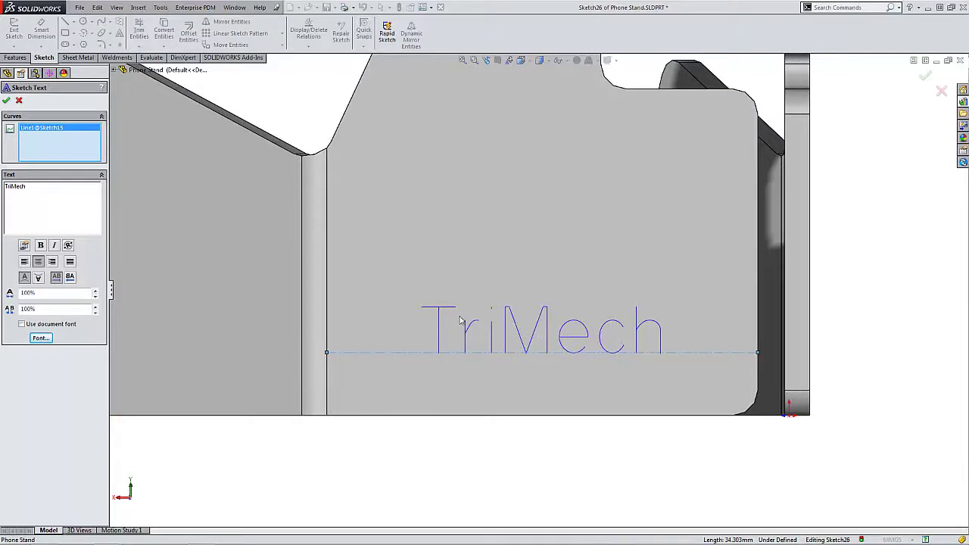
# Browse C:\Windows\Fonts, previewing Stencil, Stencilia, TC Laser and TC_LaserSans Medium.
pyautogui.hotkey('alt', 'Tab')
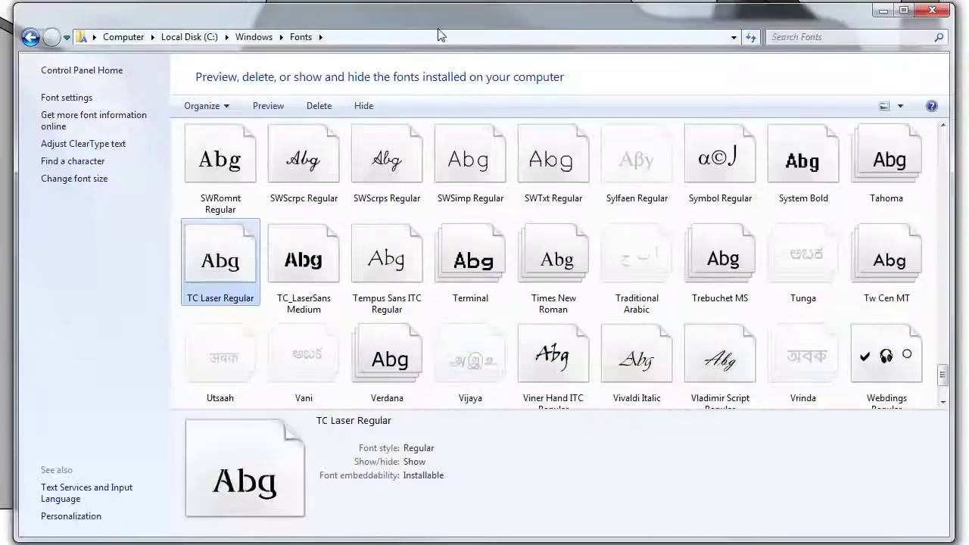
pyautogui.click(386, 37)
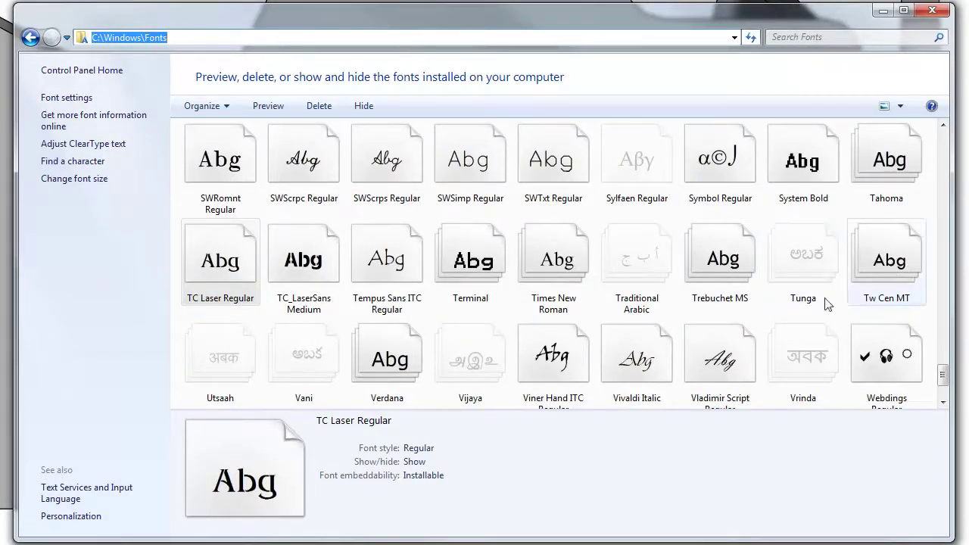
pyautogui.click(721, 266)
pyautogui.press('s')
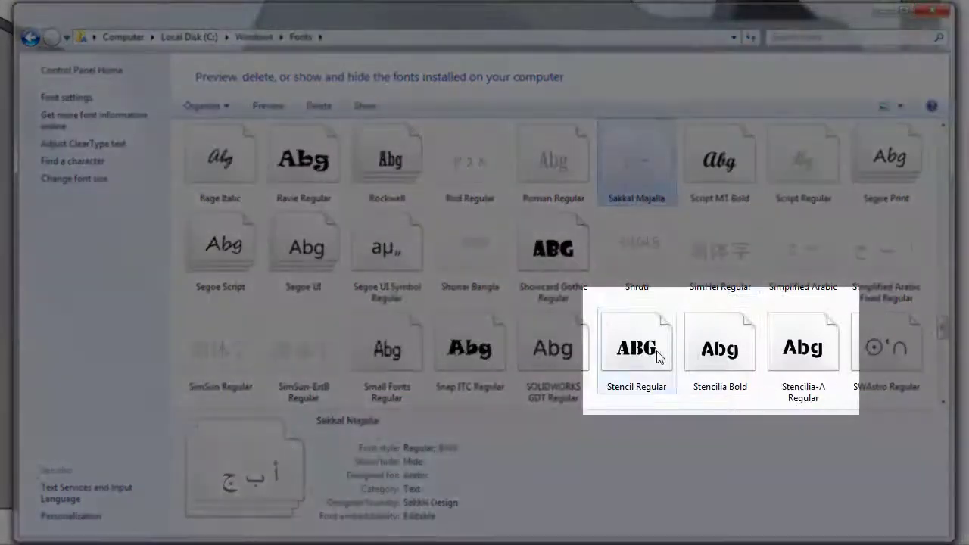
pyautogui.click(660, 355)
pyautogui.click(719, 353)
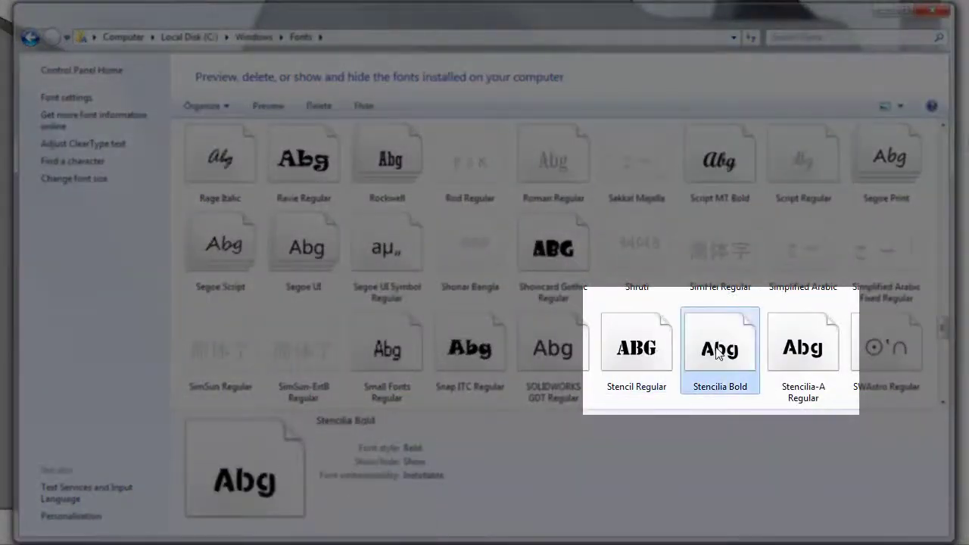
pyautogui.click(803, 347)
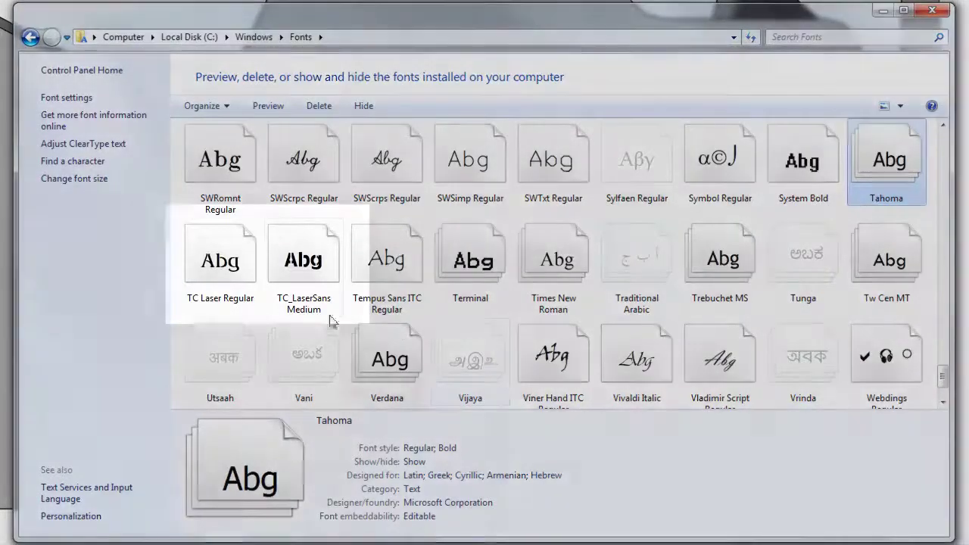
pyautogui.click(246, 259)
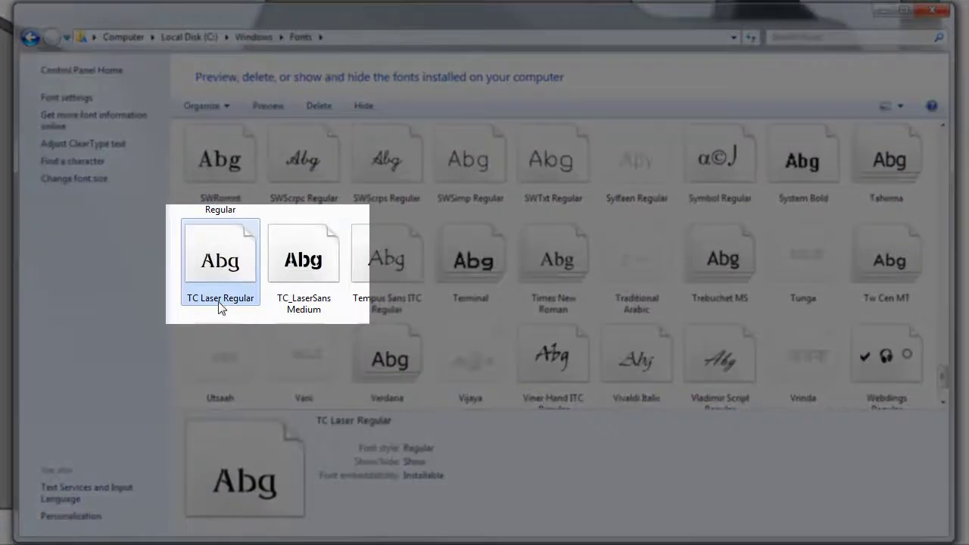
pyautogui.click(317, 312)
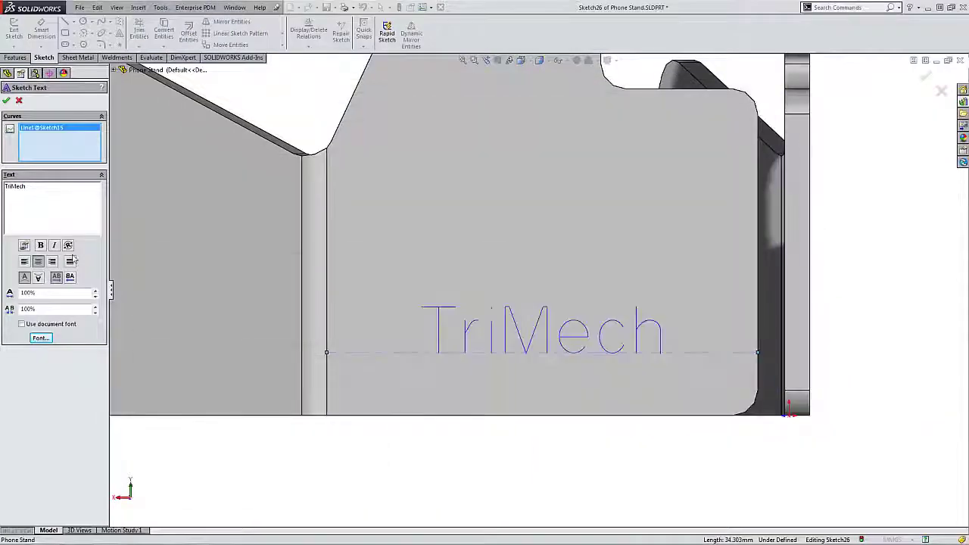
# Switch the TriMech text font to TC_LaserSans.
pyautogui.click(41, 338)
pyautogui.write('tc')
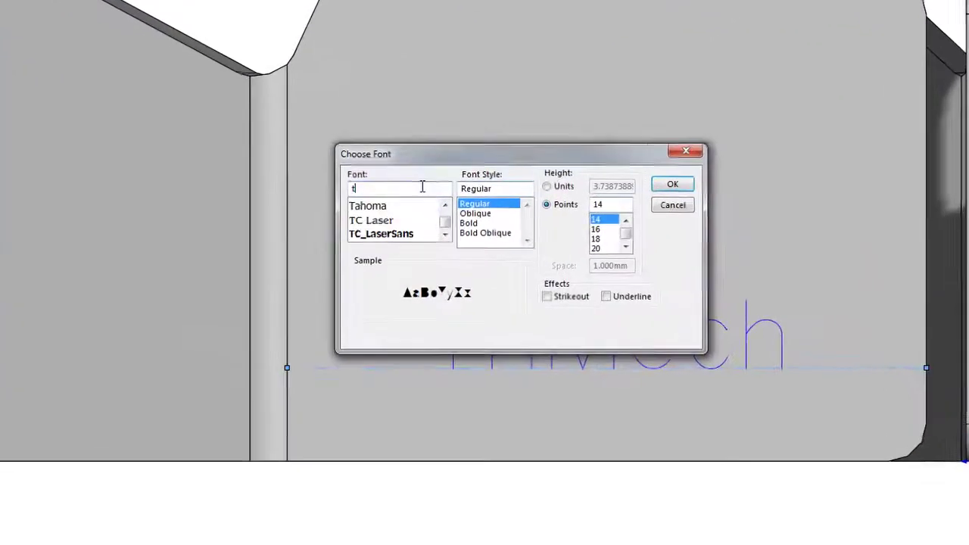
pyautogui.click(395, 239)
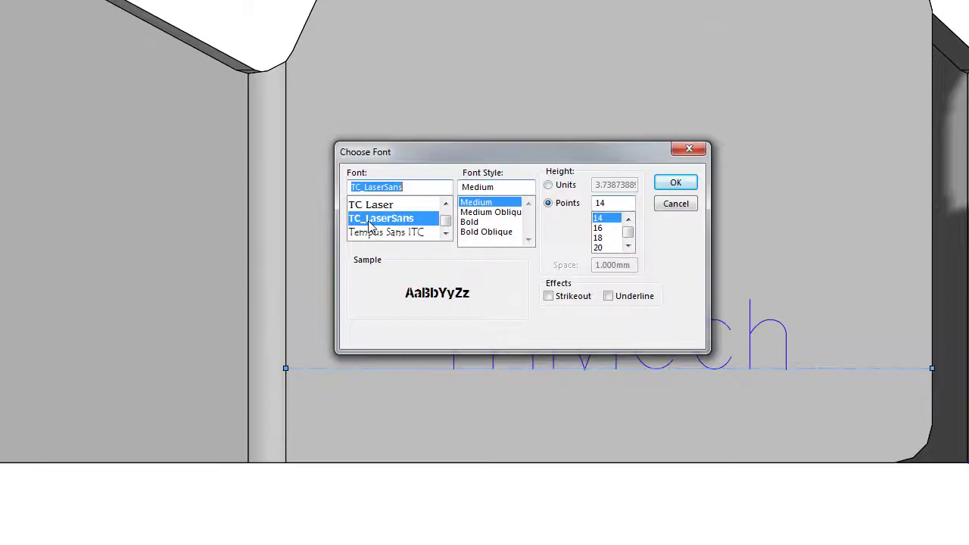
pyautogui.click(686, 190)
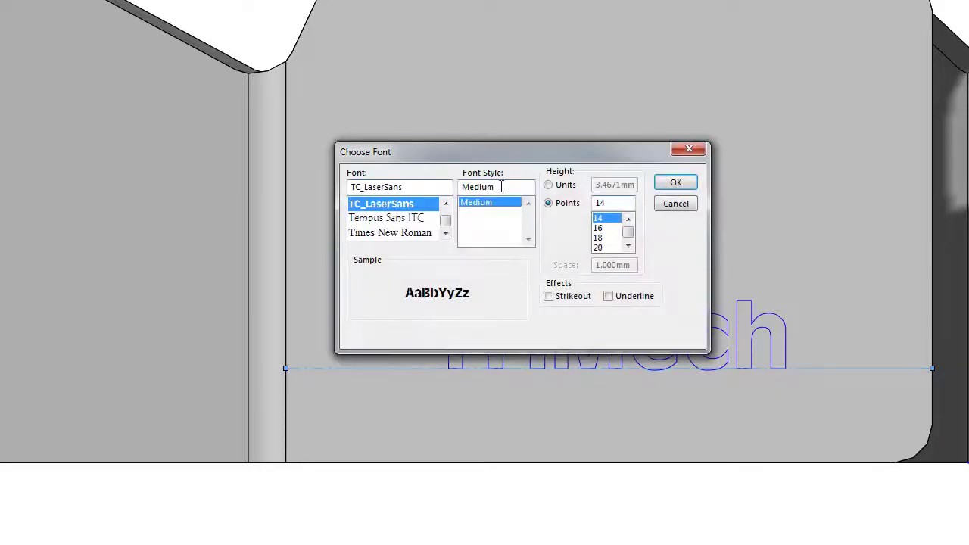
# Change the TriMech text font back to the single-line OLF font.
pyautogui.doubleClick(405, 186)
pyautogui.write('olf')
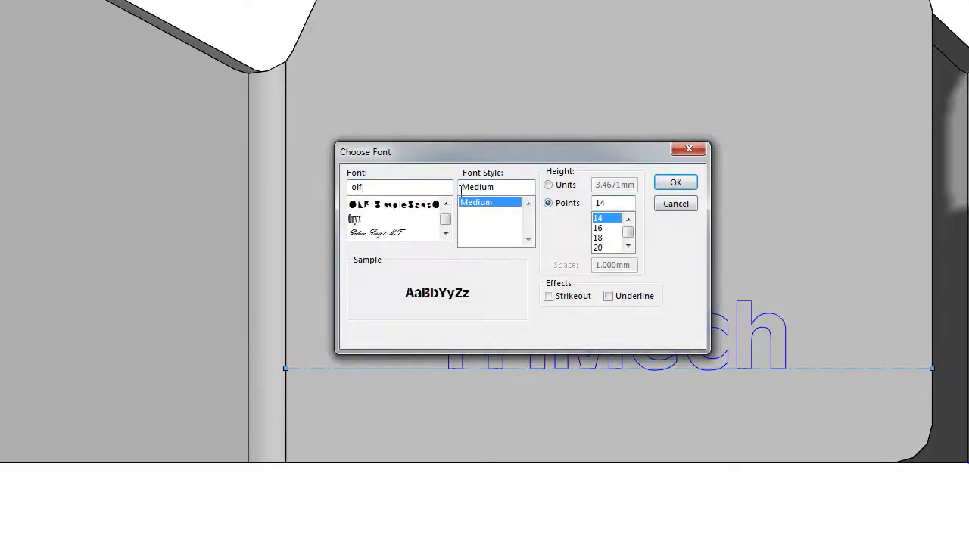
pyautogui.click(393, 205)
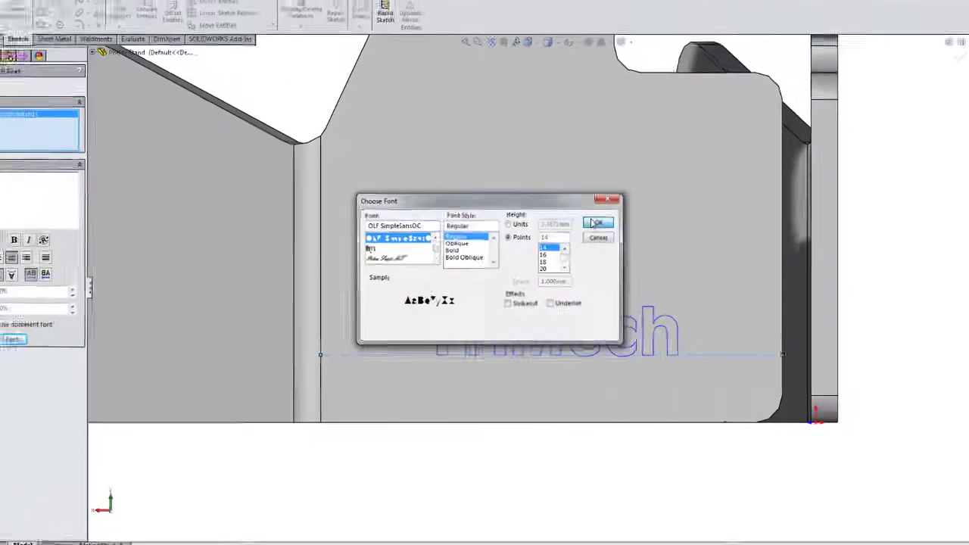
pyautogui.click(675, 182)
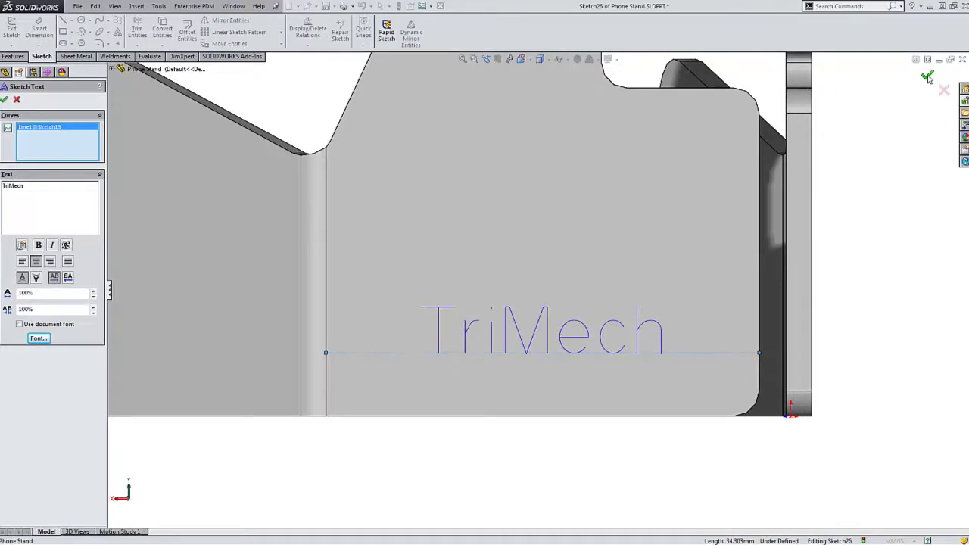
# Exit the text sketch and export the Base-Flange1 face as a new DXF file.
pyautogui.click(928, 78)
pyautogui.click(924, 76)
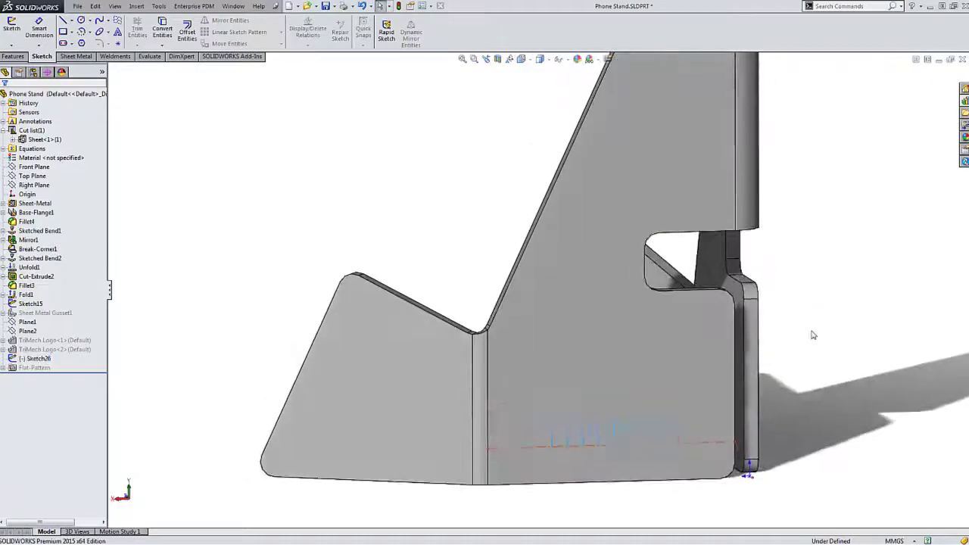
pyautogui.rightClick(583, 321)
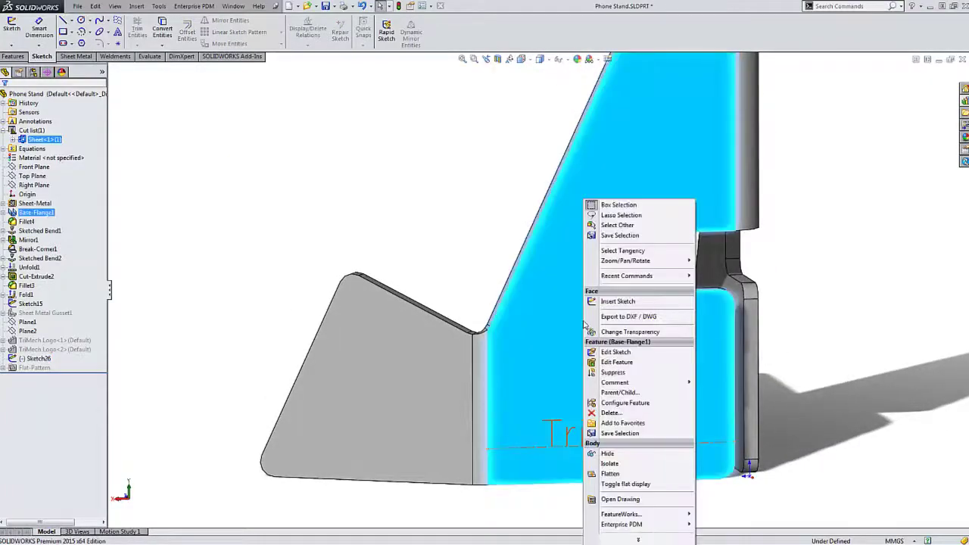
pyautogui.click(629, 317)
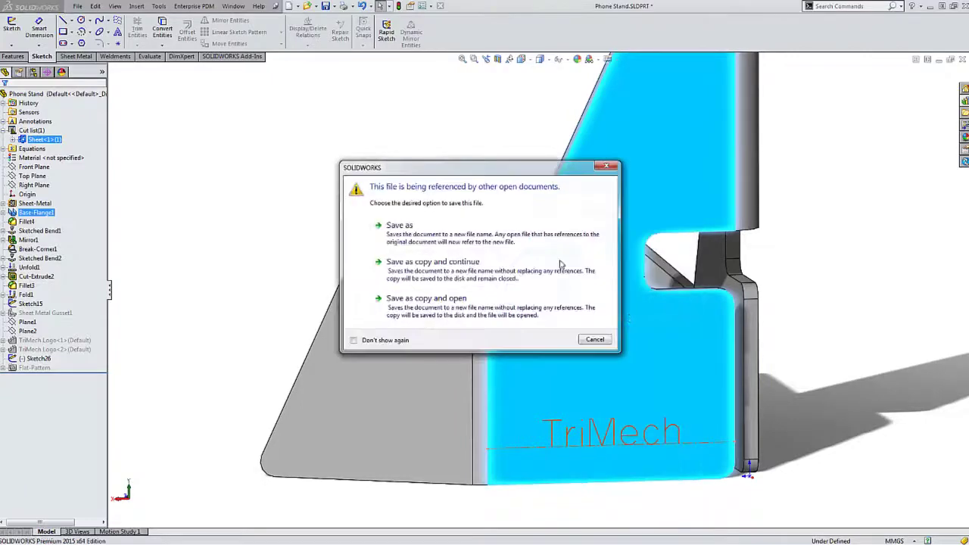
pyautogui.click(457, 246)
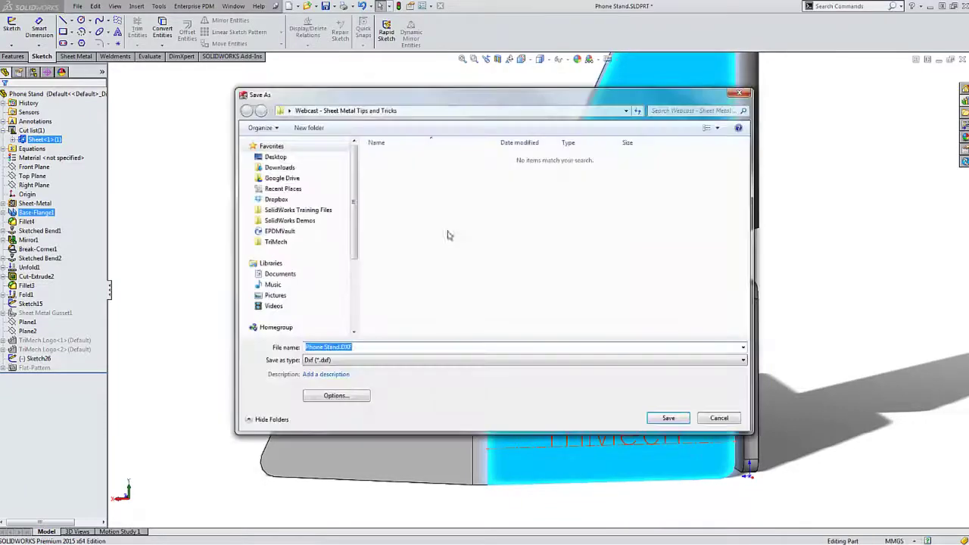
pyautogui.click(336, 396)
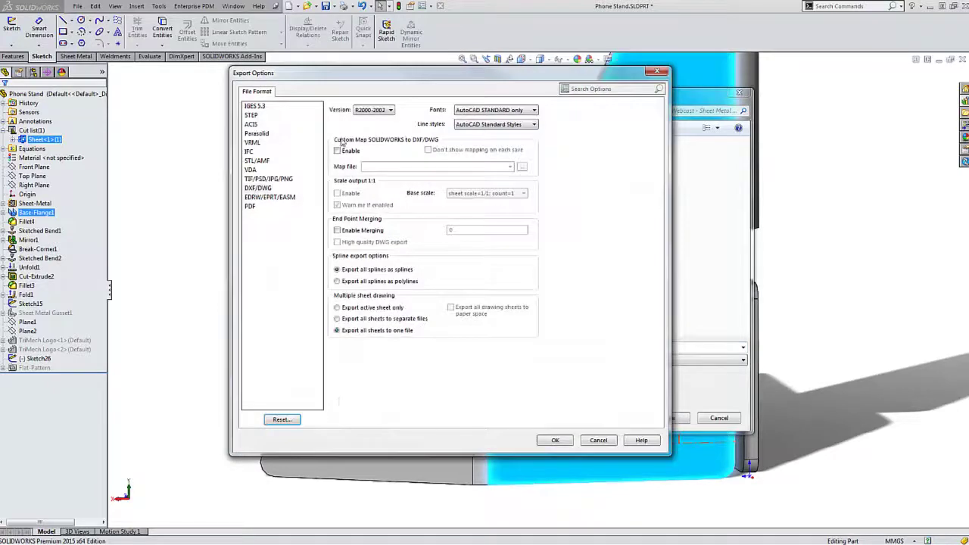
pyautogui.click(388, 111)
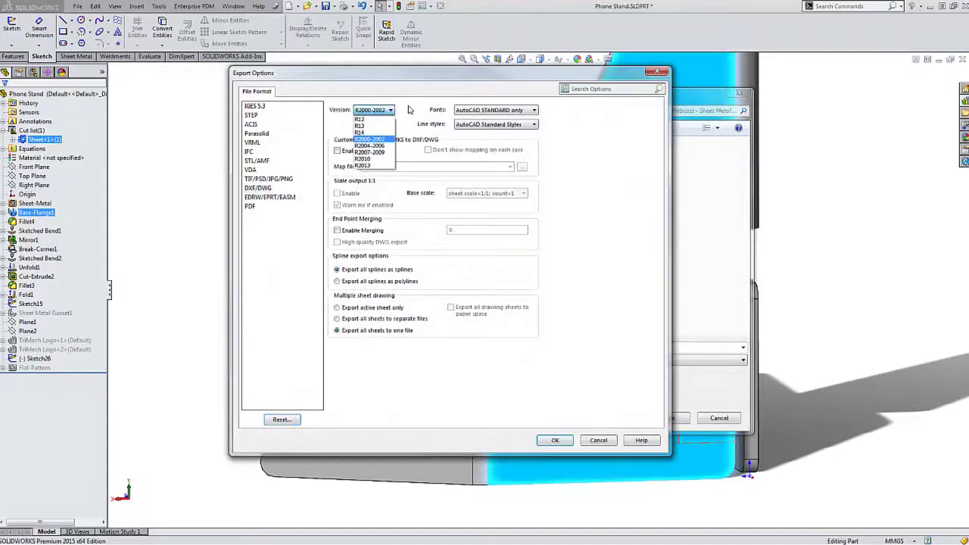
pyautogui.click(409, 111)
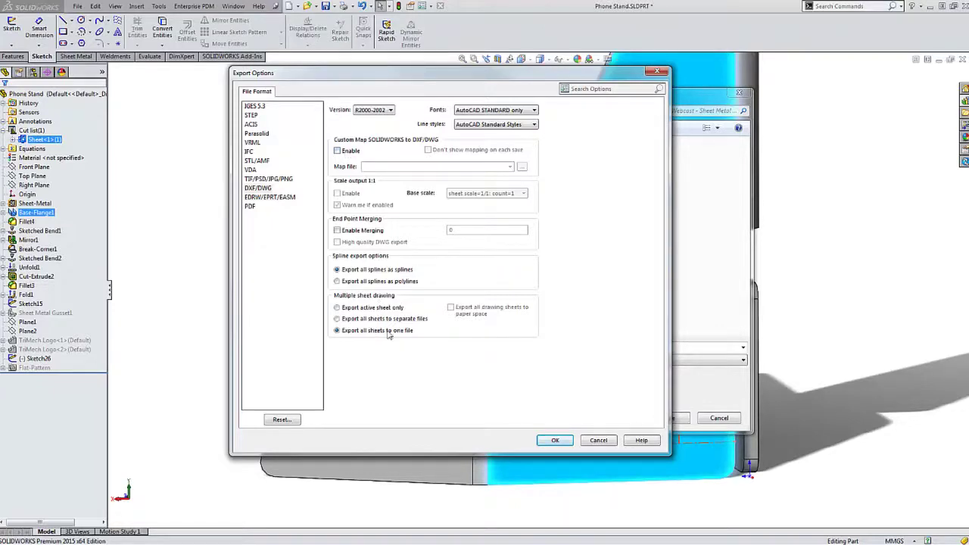
pyautogui.click(555, 440)
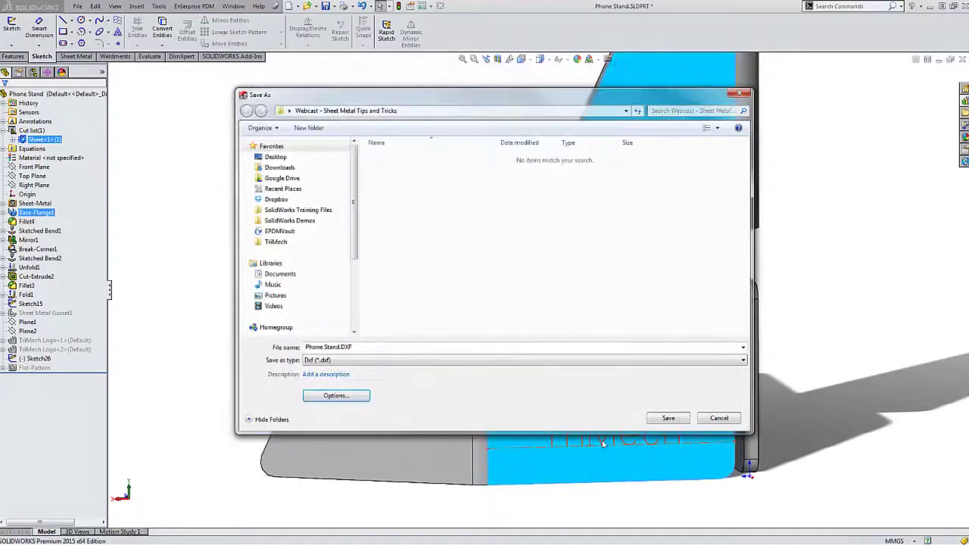
# Save Phone Stand.DXF as a sheet-metal flat pattern with geometry and sketches.
pyautogui.click(671, 418)
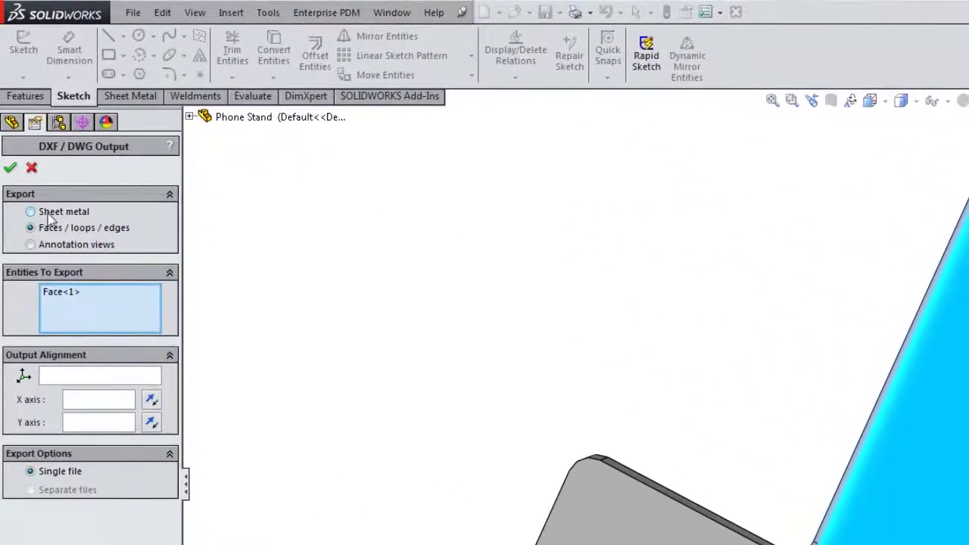
pyautogui.click(39, 215)
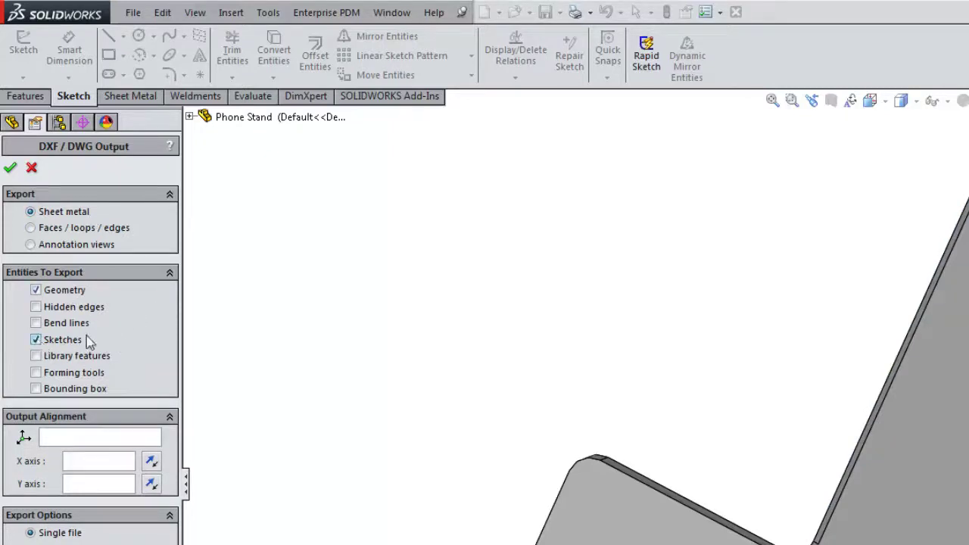
pyautogui.click(9, 169)
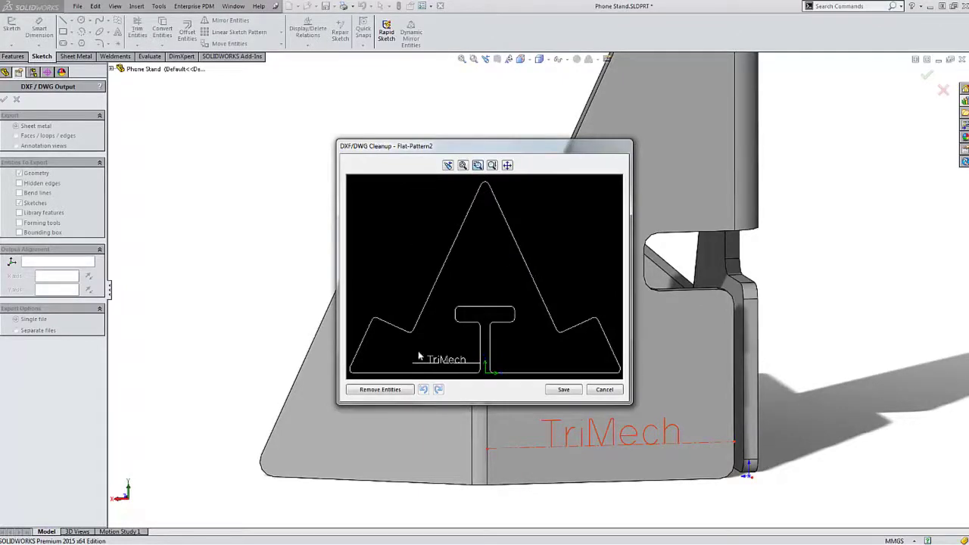
# Remove the line under the TriMech text in the cleanup preview and save the DXF.
pyautogui.moveTo(396, 340); pyautogui.dragTo(496, 374)
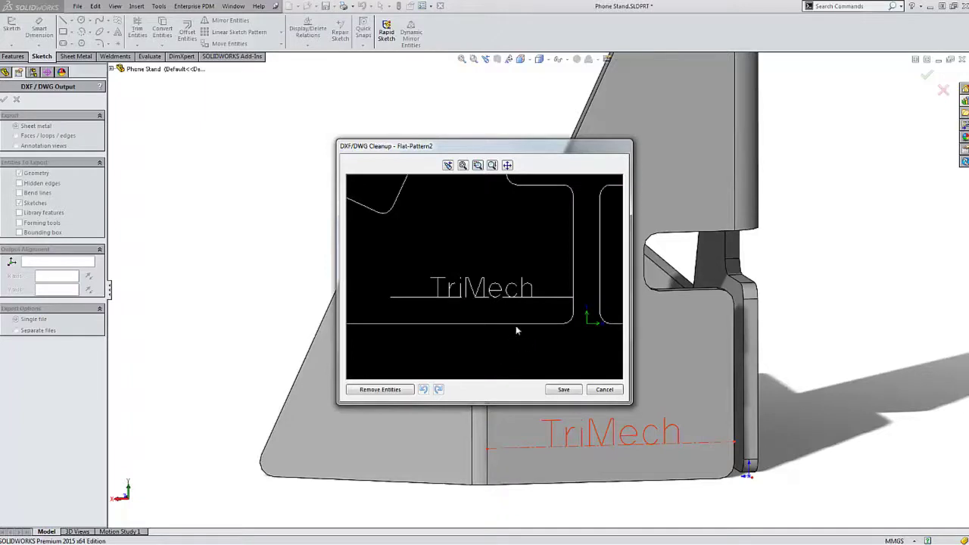
pyautogui.click(546, 300)
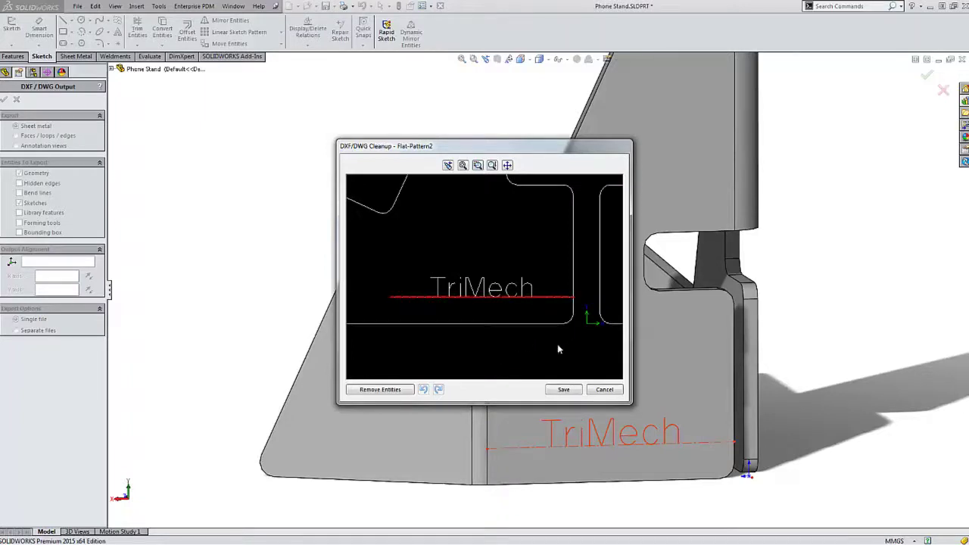
pyautogui.click(389, 390)
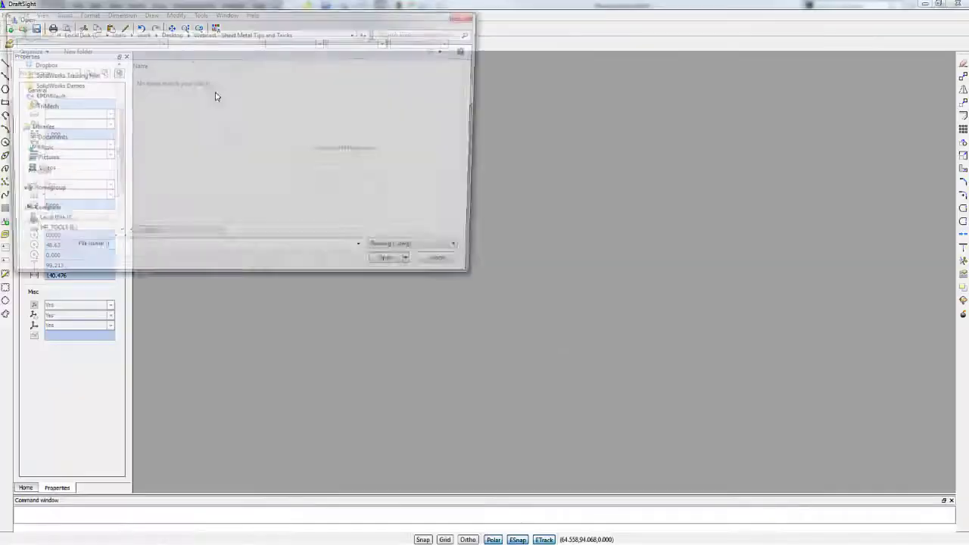
# Open Phone Stand.DXF in DraftSight using the DXF file-type filter.
pyautogui.click(397, 252)
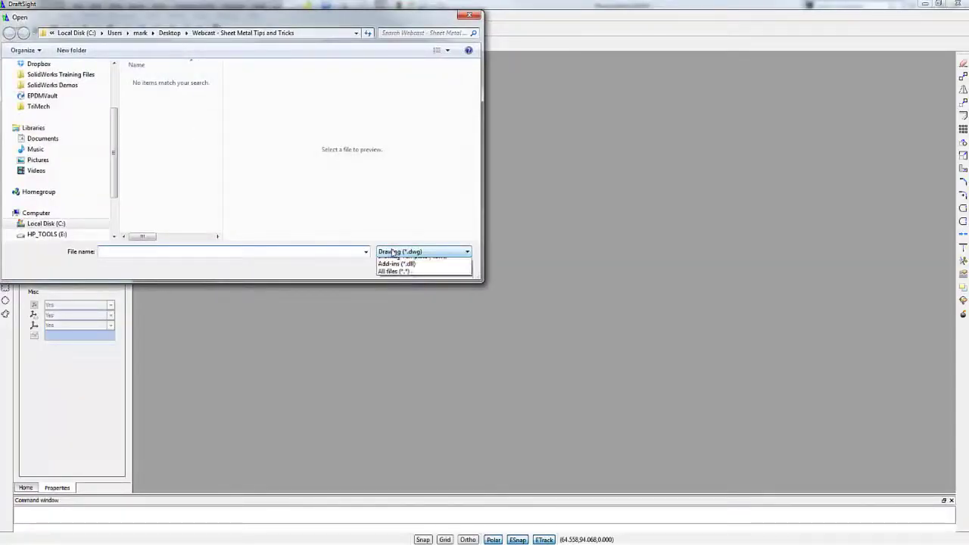
pyautogui.click(405, 269)
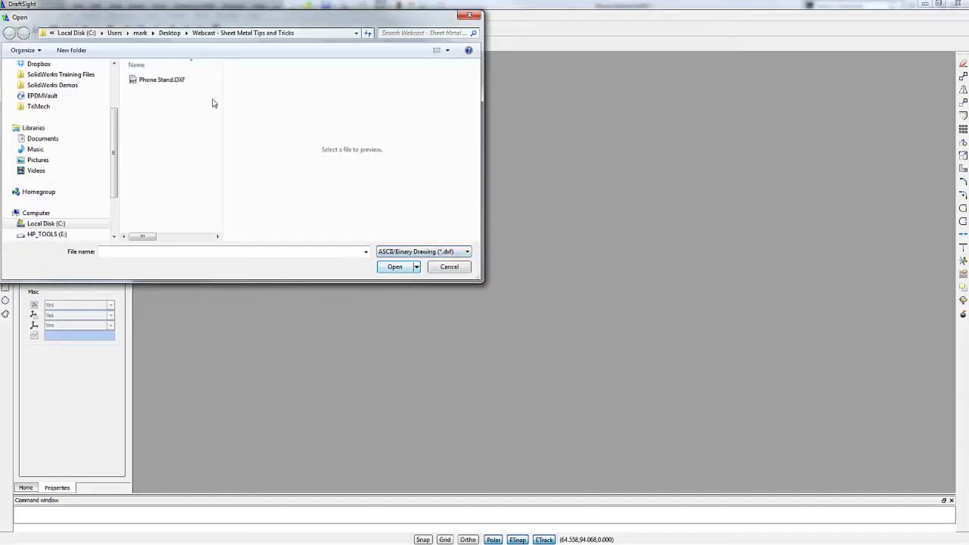
pyautogui.click(169, 82)
pyautogui.doubleClick(169, 82)
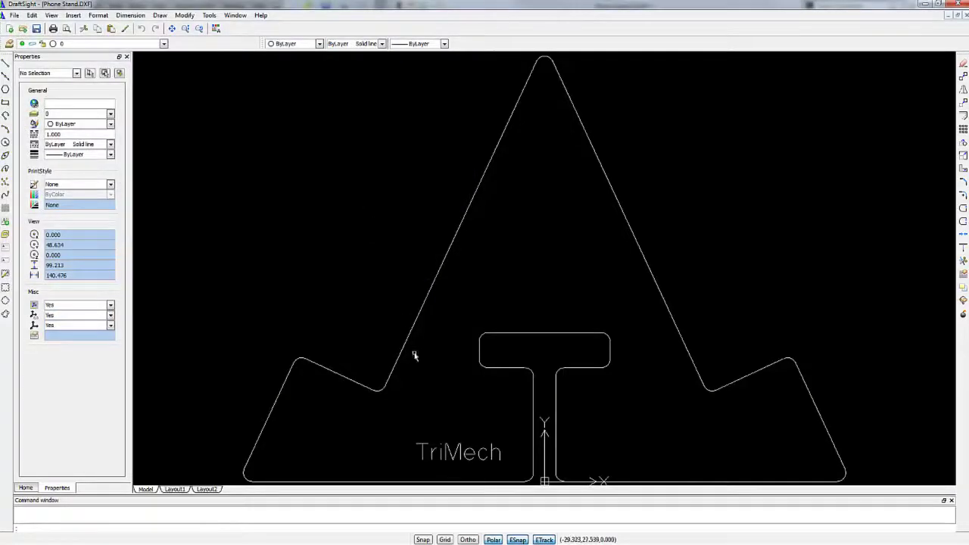
# Window-select the TriMech text and set its colour to Blue.
pyautogui.click(404, 432)
pyautogui.moveTo(404, 426)
pyautogui.mouseDown(button='middle')
pyautogui.moveTo(325, 328)
pyautogui.moveTo(256, 210)
pyautogui.moveTo(255, 182)
pyautogui.moveTo(250, 188)
pyautogui.mouseUp(button='middle')
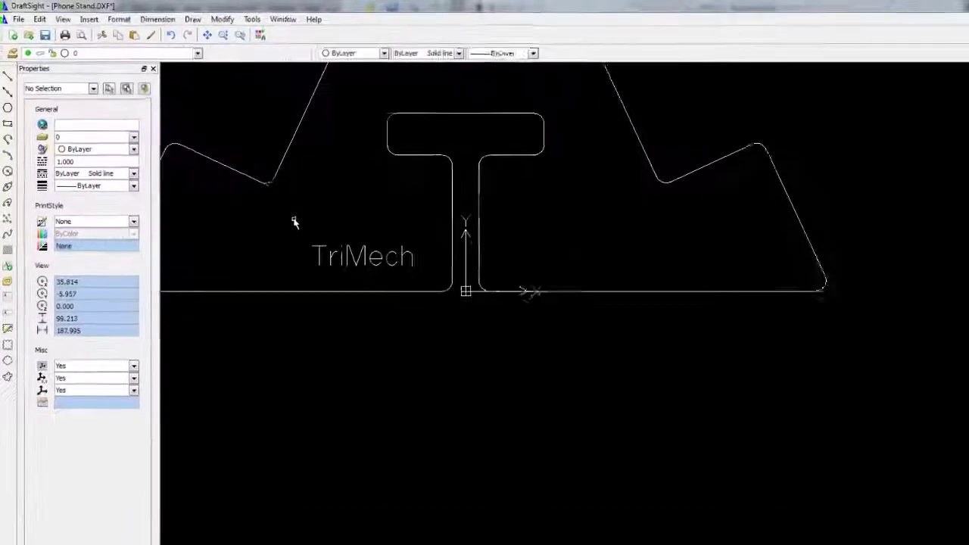
pyautogui.click(353, 262)
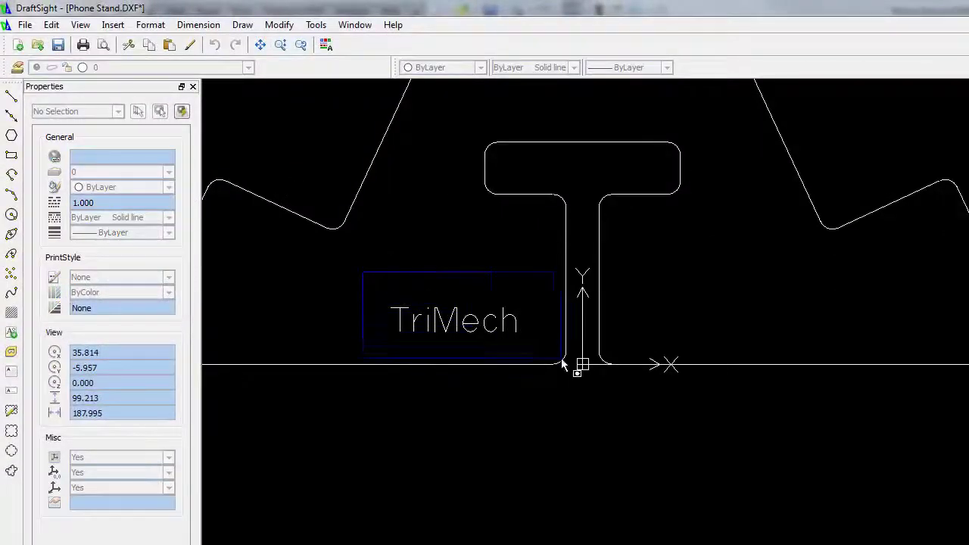
pyautogui.click(521, 340)
pyautogui.click(159, 190)
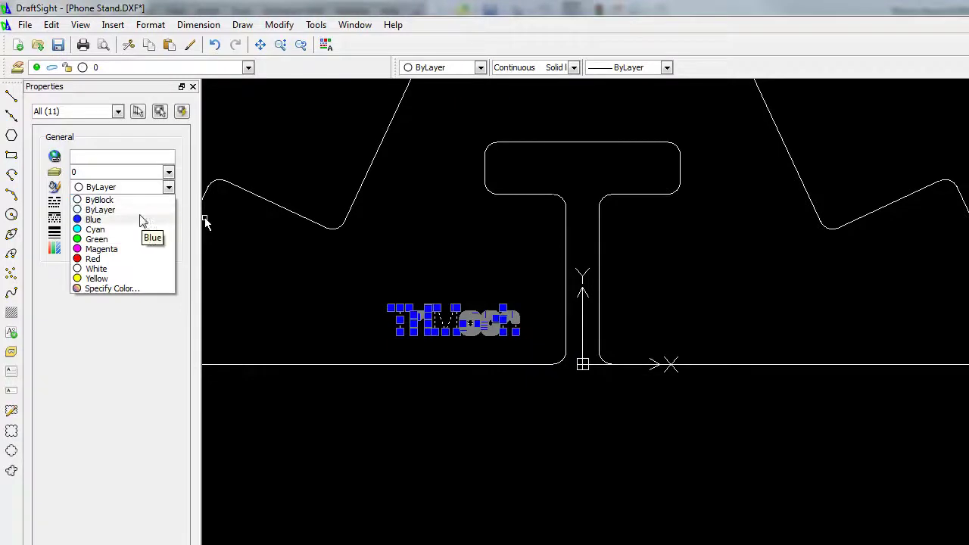
pyautogui.click(138, 219)
pyautogui.press('Escape')
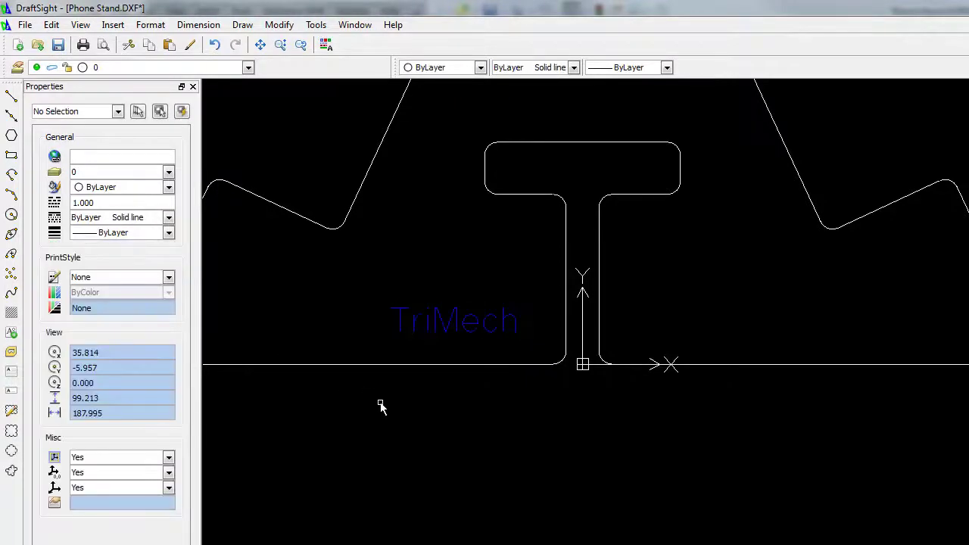